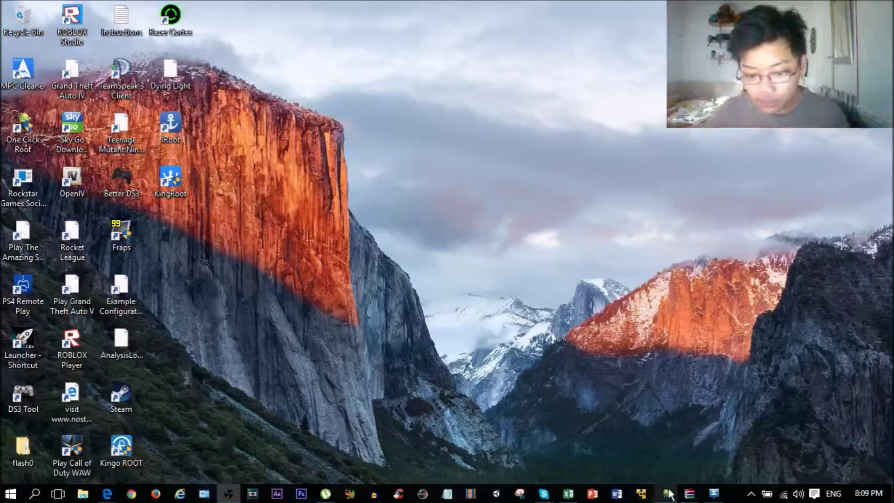
- Open the SM-J320FN rooting page in Edge and start downloading the J320FN-rooting package
{"action": "mouse_move", "coordinate": [106, 493]}
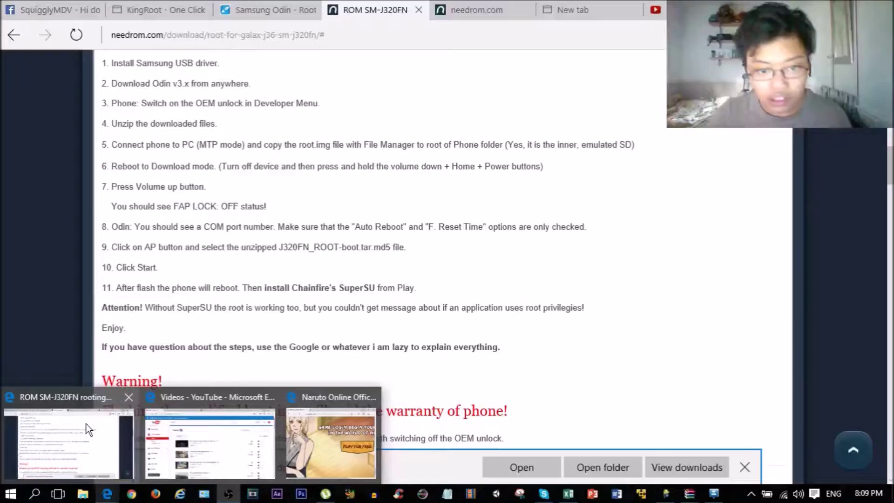
{"action": "left_click", "coordinate": [85, 424]}
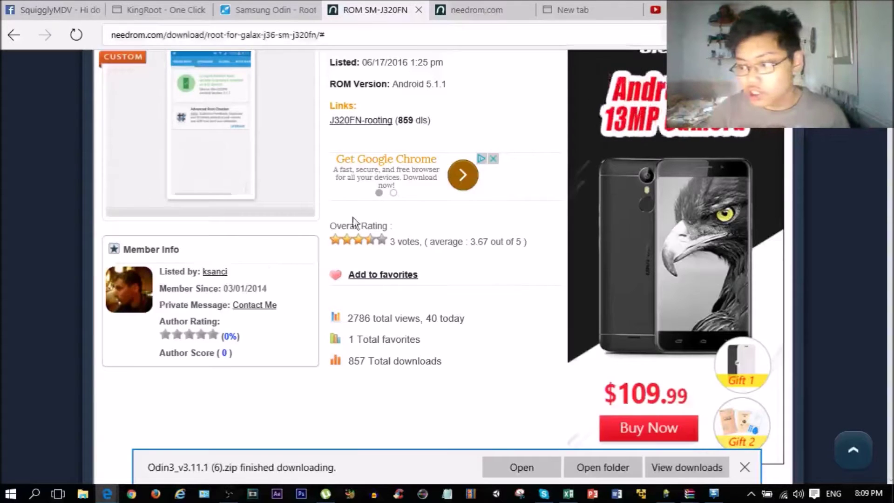
{"action": "scroll", "coordinate": [369, 253], "scroll_direction": "down", "scroll_amount": 4}
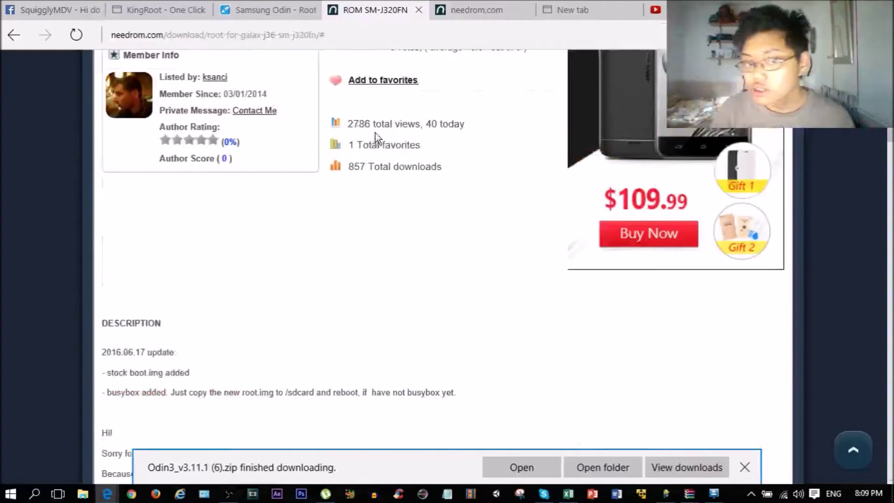
{"action": "scroll", "coordinate": [422, 222], "scroll_direction": "up", "scroll_amount": 3}
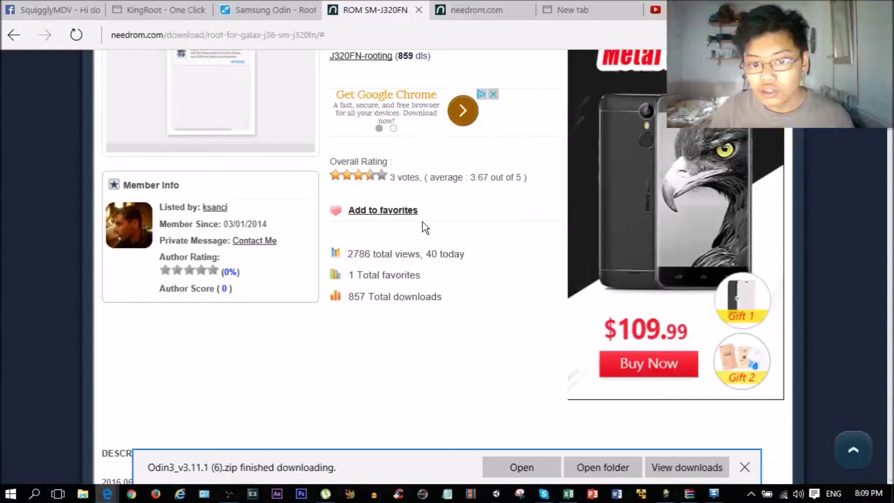
{"action": "scroll", "coordinate": [423, 261], "scroll_direction": "down", "scroll_amount": 3}
{"action": "scroll", "coordinate": [580, 315], "scroll_direction": "up", "scroll_amount": 1}
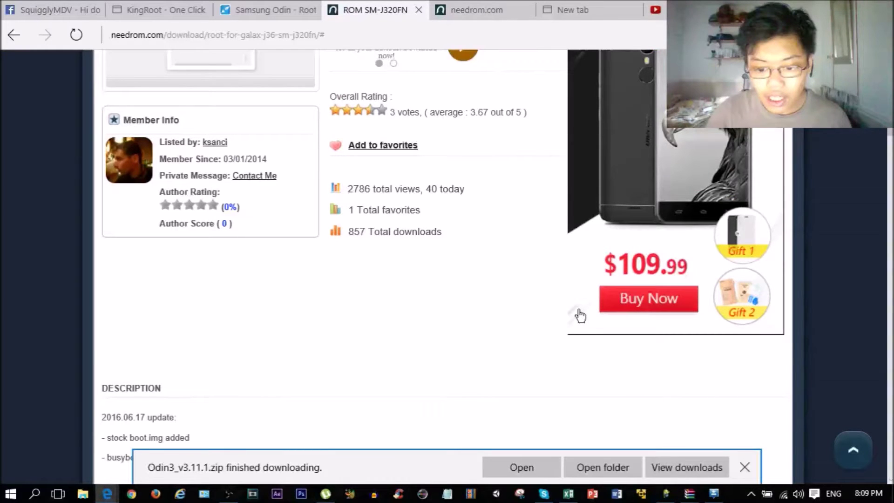
{"action": "left_click", "coordinate": [580, 316]}
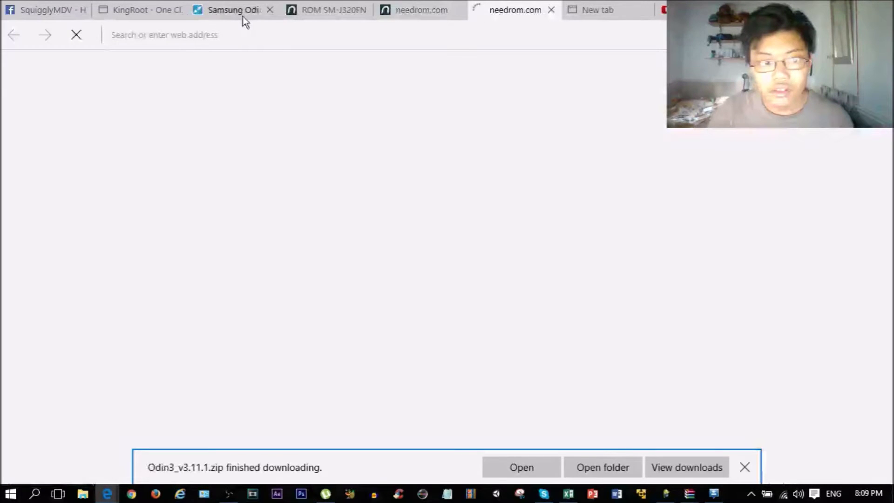
- Return to the SM-J320FN rooting page, go to the needrom.com download page and pause the J320FN-rooting (1).zip download
{"action": "mouse_move", "coordinate": [292, 21]}
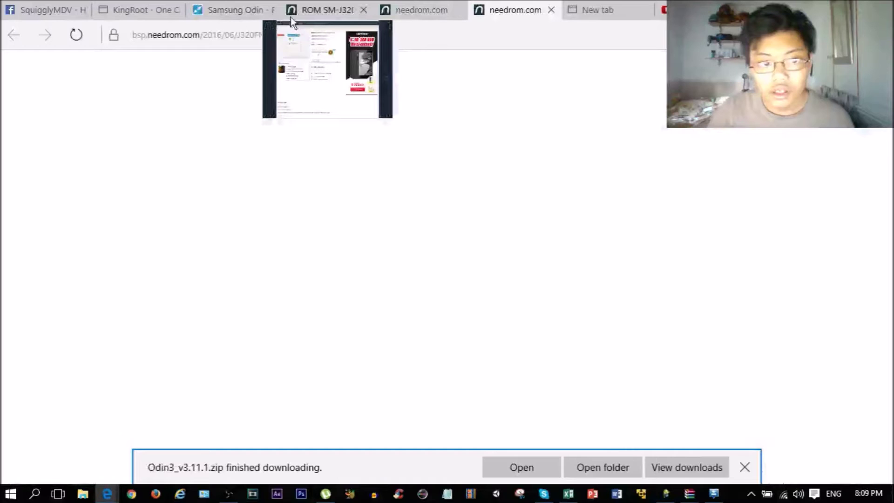
{"action": "left_click", "coordinate": [291, 14]}
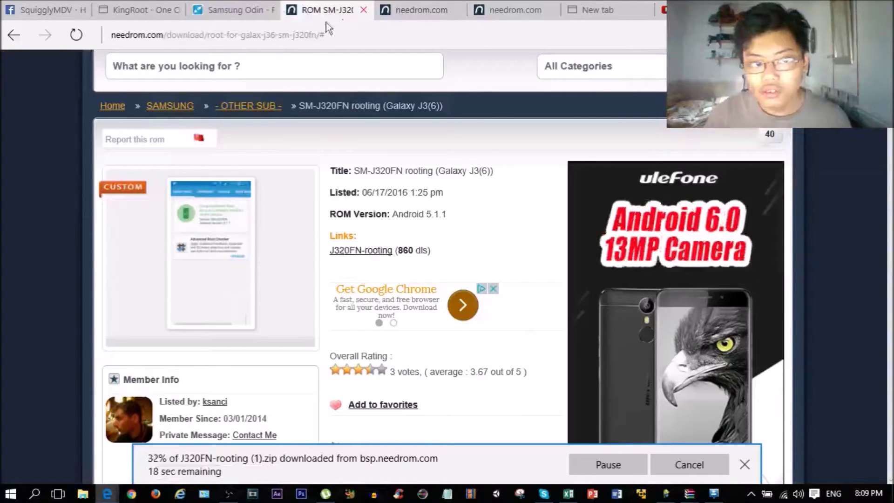
{"action": "left_click", "coordinate": [357, 43]}
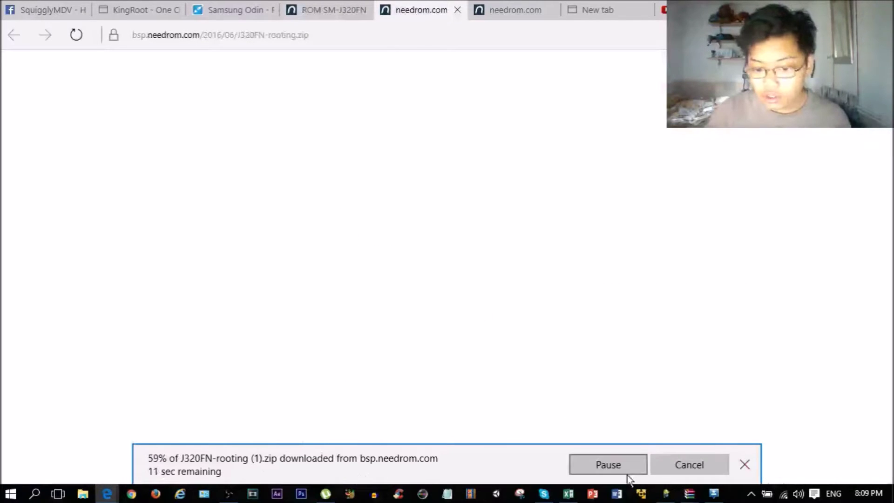
{"action": "mouse_move", "coordinate": [652, 480]}
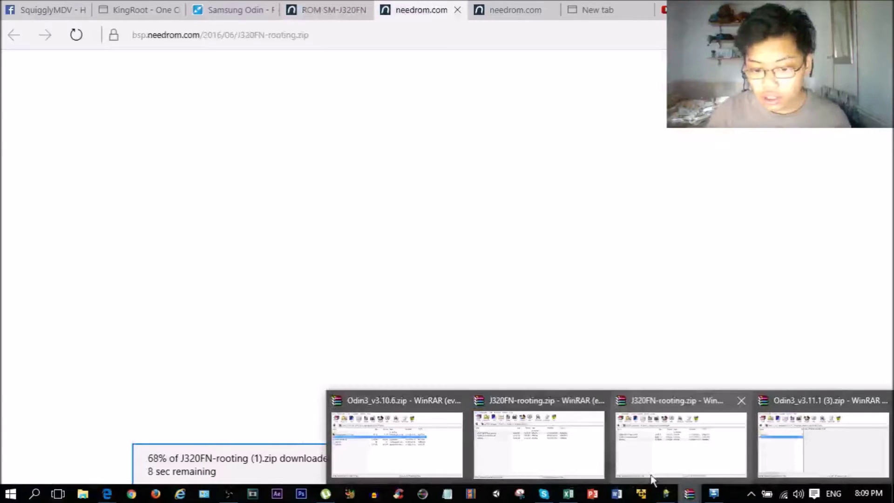
{"action": "left_click", "coordinate": [630, 465]}
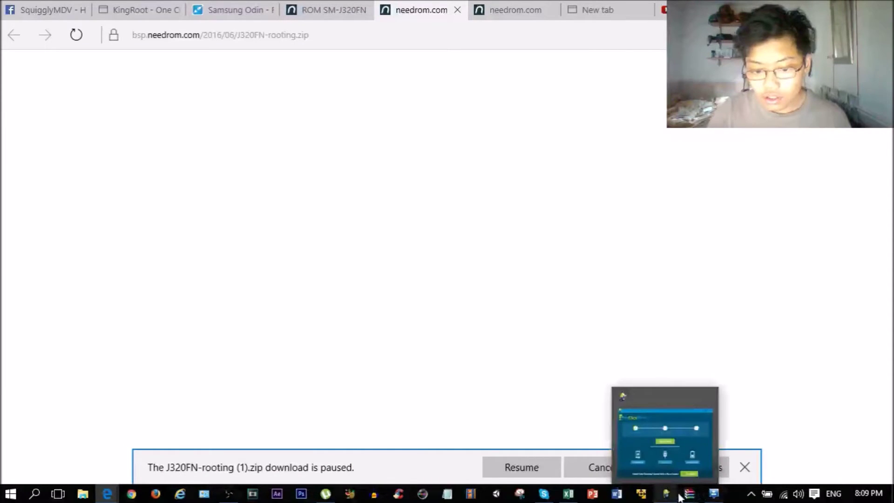
- Switch to the J320FN-rooting.zip archive in WinRAR, extract the selected root.img file and return to Edge
{"action": "mouse_move", "coordinate": [761, 458]}
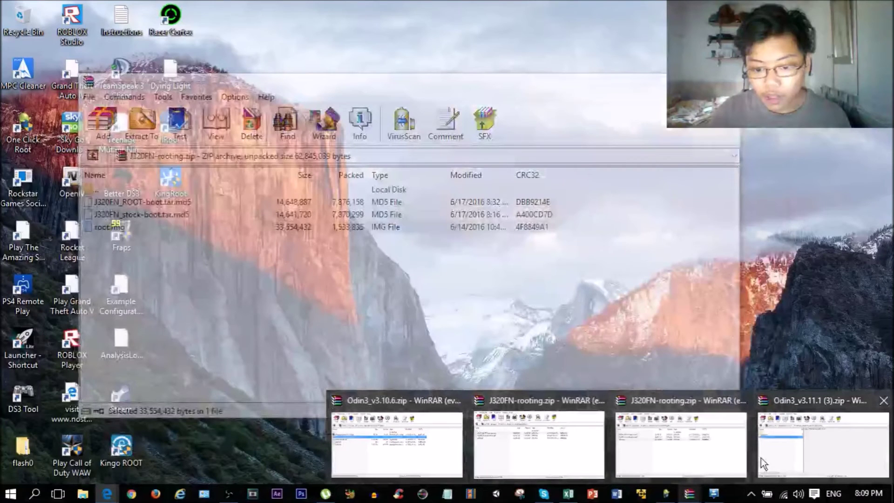
{"action": "left_click", "coordinate": [760, 458]}
{"action": "left_click", "coordinate": [147, 132]}
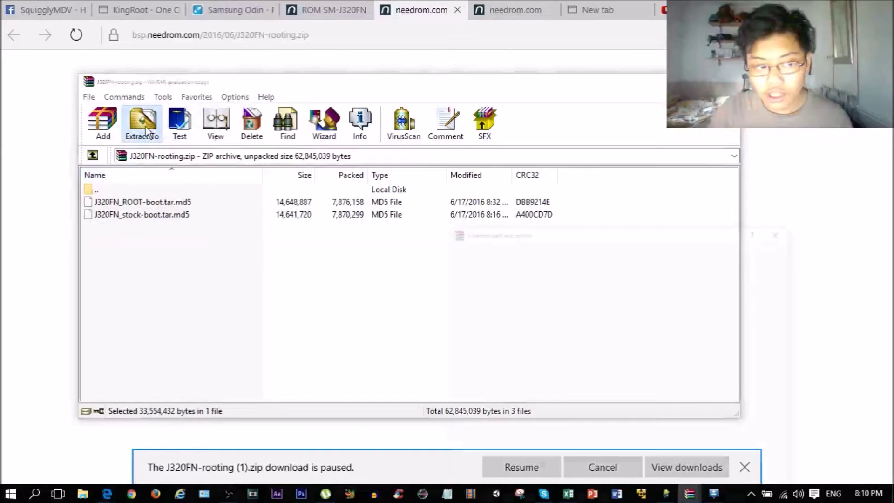
{"action": "left_click", "coordinate": [674, 352]}
{"action": "key", "text": "Return"}
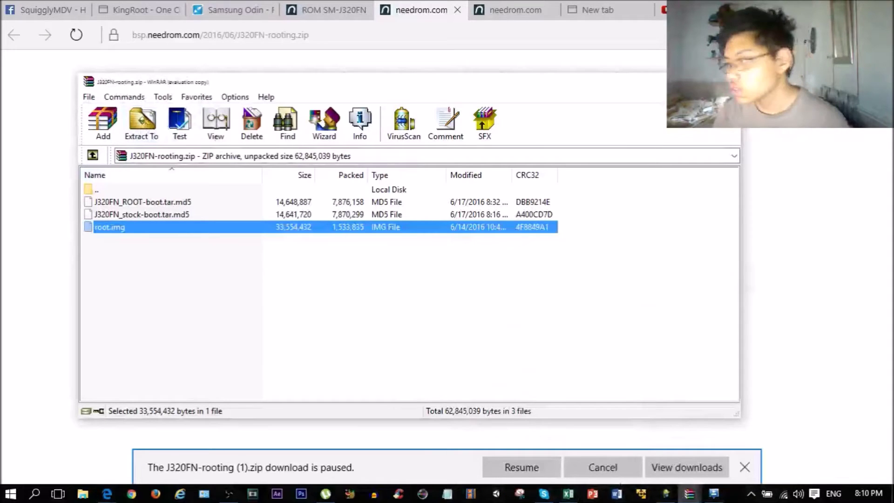
{"action": "key", "text": "alt+Tab"}
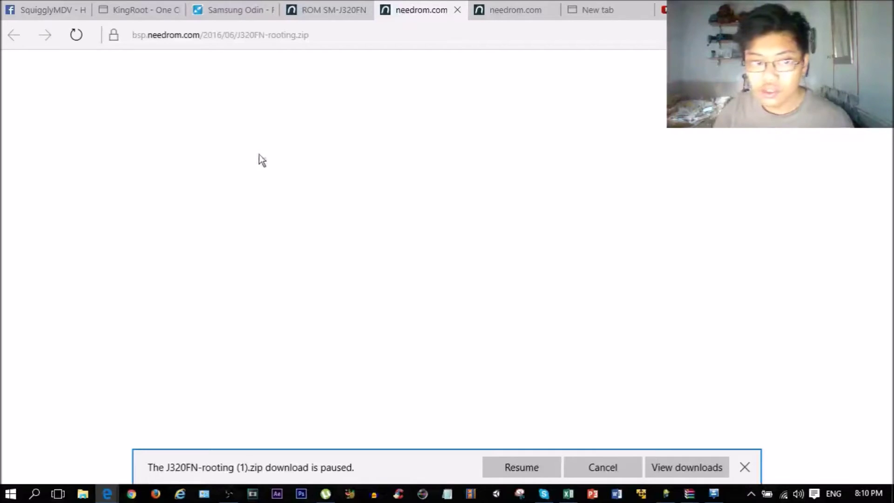
- Open the Samsung Odin download page and locate the direct download link for Samsung Odin 3.11.1
{"action": "left_click", "coordinate": [233, 10]}
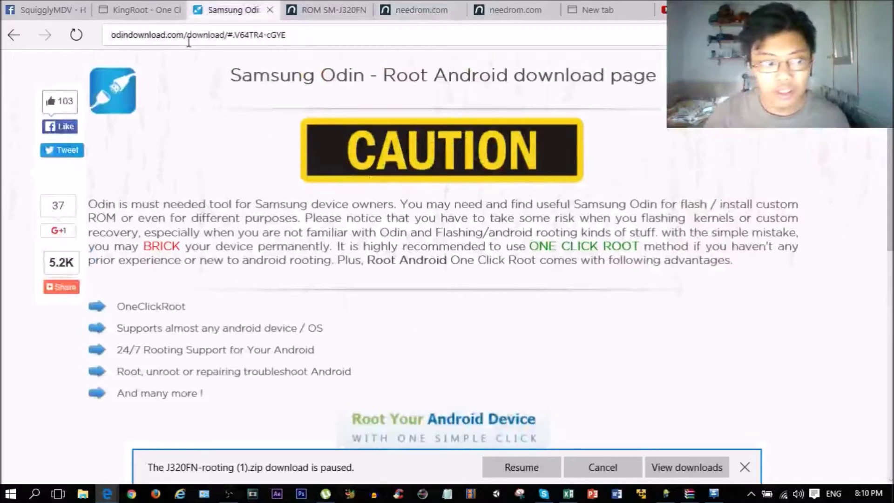
{"action": "scroll", "coordinate": [117, 122], "scroll_direction": "down", "scroll_amount": 4}
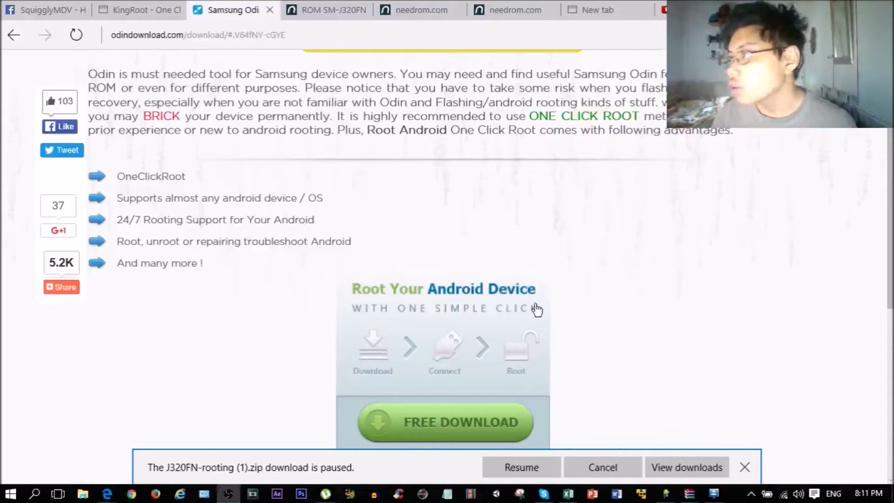
{"action": "scroll", "coordinate": [432, 305], "scroll_direction": "down", "scroll_amount": 5}
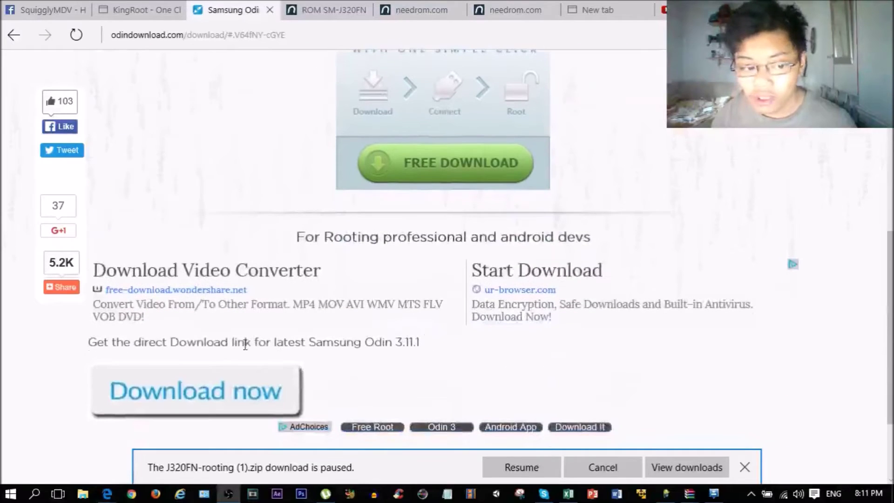
{"action": "scroll", "coordinate": [409, 396], "scroll_direction": "down", "scroll_amount": 3}
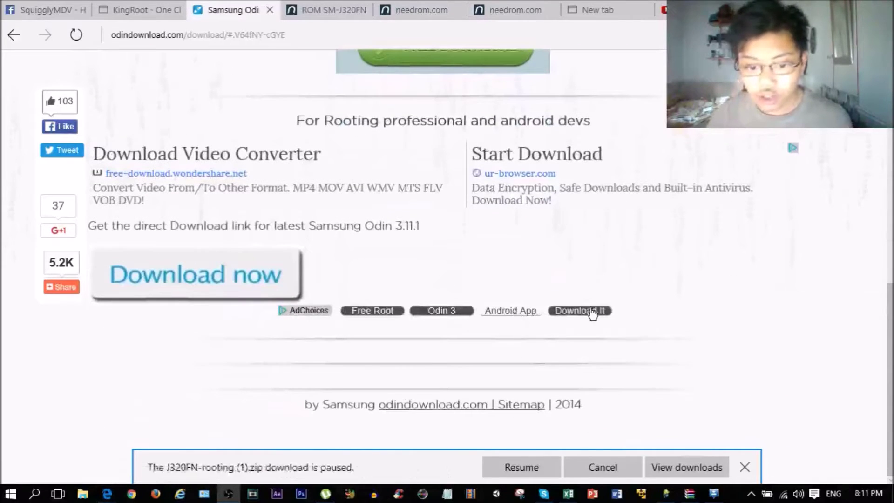
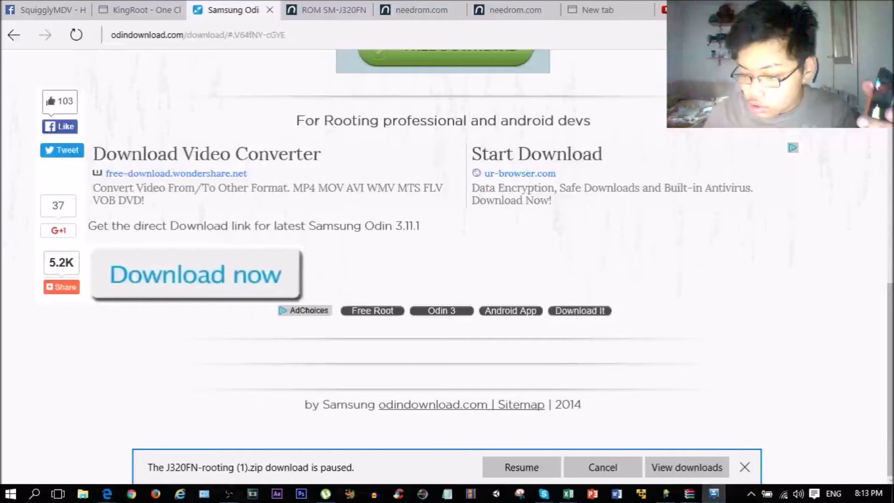
- Switch to the Documents folder in File Explorer and select the extracted root.img file
{"action": "key", "text": "alt+Tab"}
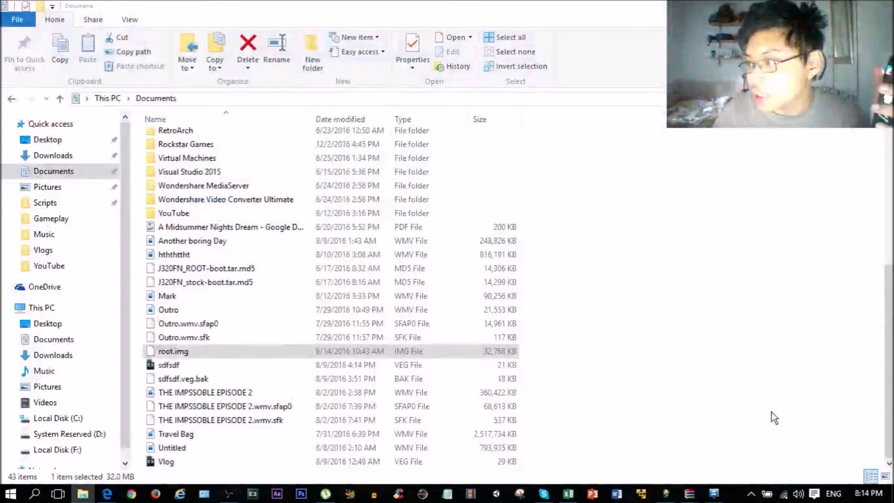
{"action": "left_click", "coordinate": [191, 352]}
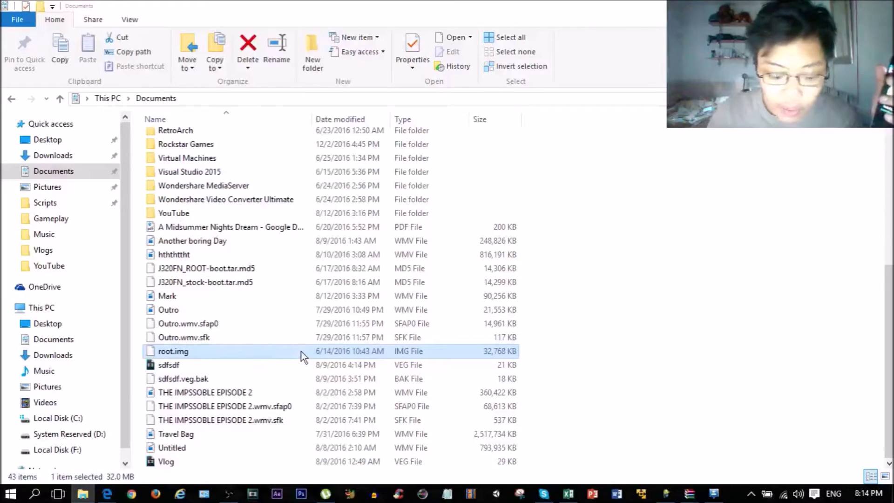
{"action": "scroll", "coordinate": [46, 366], "scroll_direction": "down", "scroll_amount": 1}
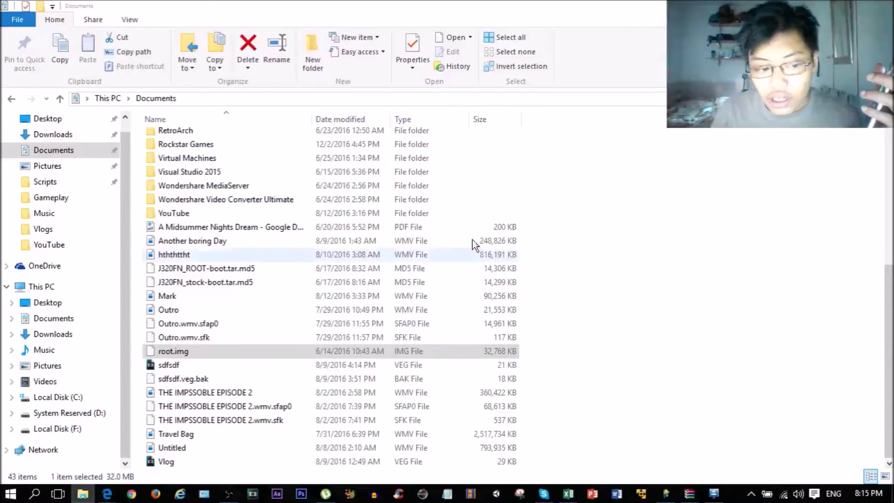
{"action": "left_click", "coordinate": [196, 349]}
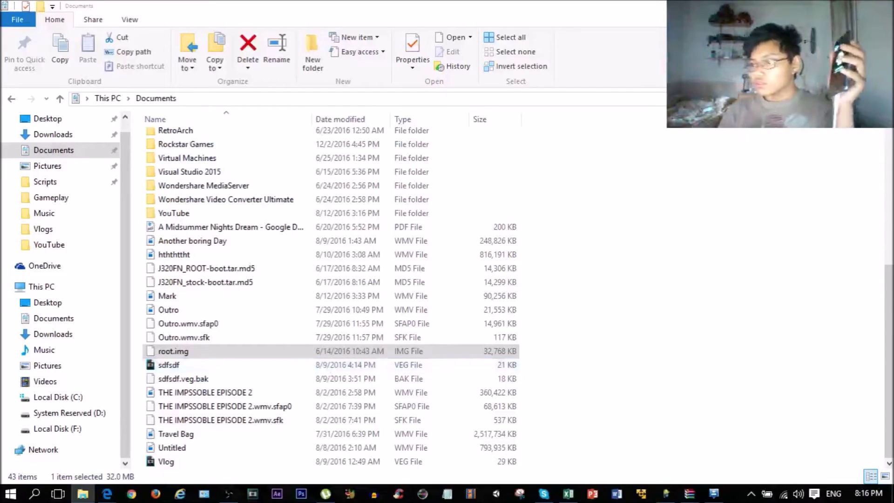
- Switch to Odin3, bring its window fully into view and start flashing J320FN_ROOT-boot.tar.md5 from the AP slot
{"action": "left_click", "coordinate": [714, 493]}
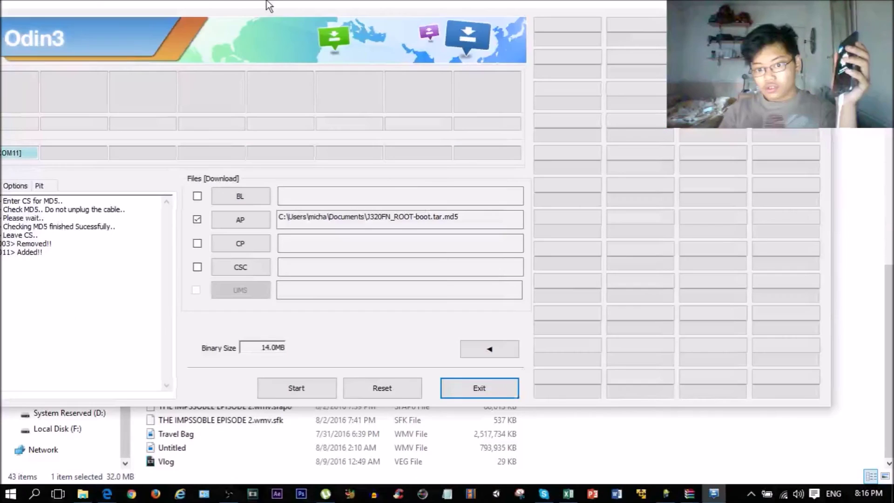
{"action": "left_click_drag", "start_coordinate": [269, 6], "coordinate": [321, 11]}
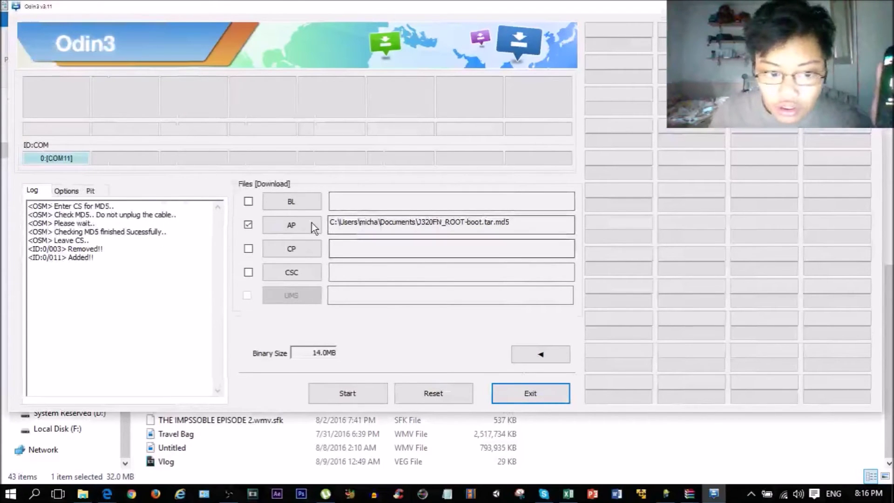
{"action": "left_click", "coordinate": [366, 397]}
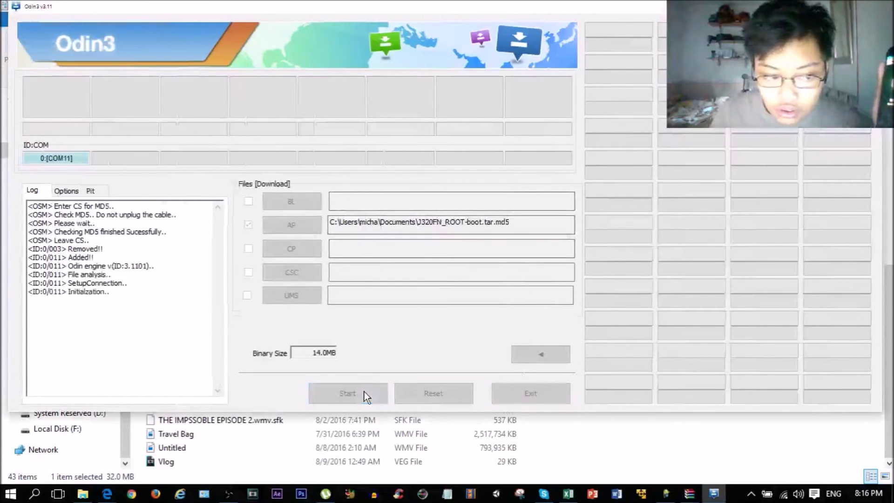
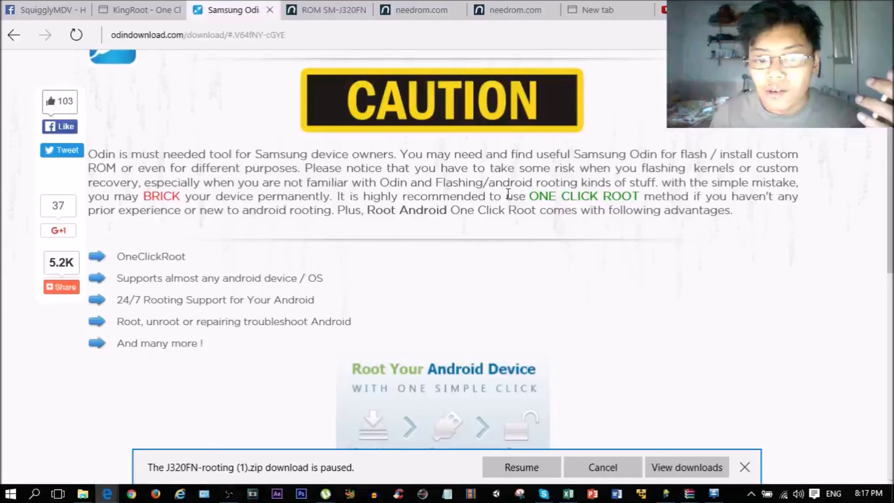
- Return to Odin3 from Edge and review the flash log and the file loaded in the AP slot
{"action": "scroll", "coordinate": [508, 194], "scroll_direction": "down", "scroll_amount": 6}
{"action": "key", "text": "alt+Tab"}
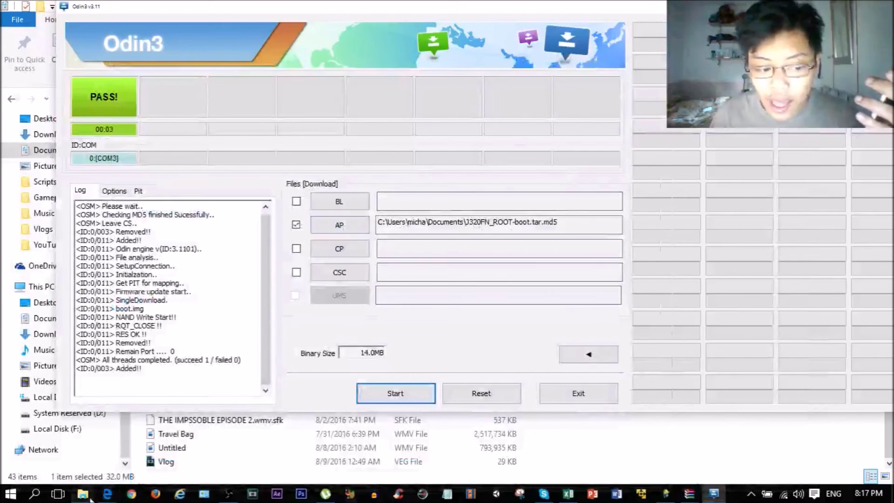
{"action": "mouse_move", "coordinate": [82, 494]}
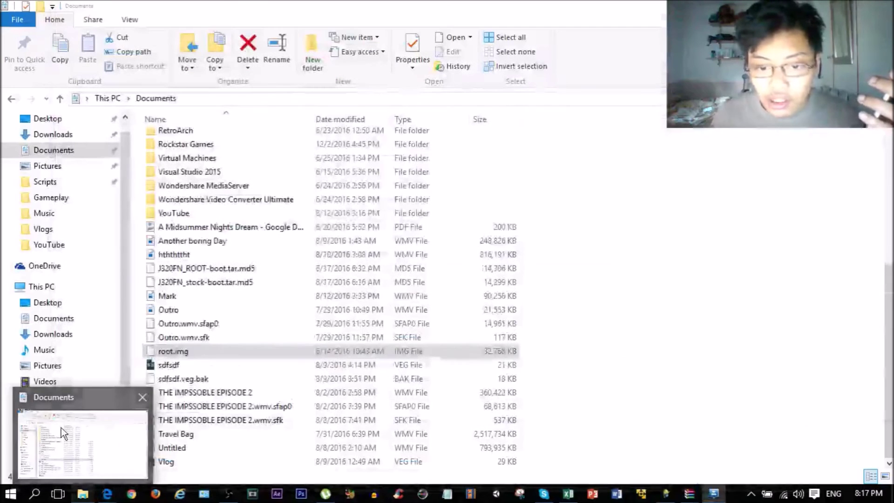
{"action": "left_click", "coordinate": [60, 427]}
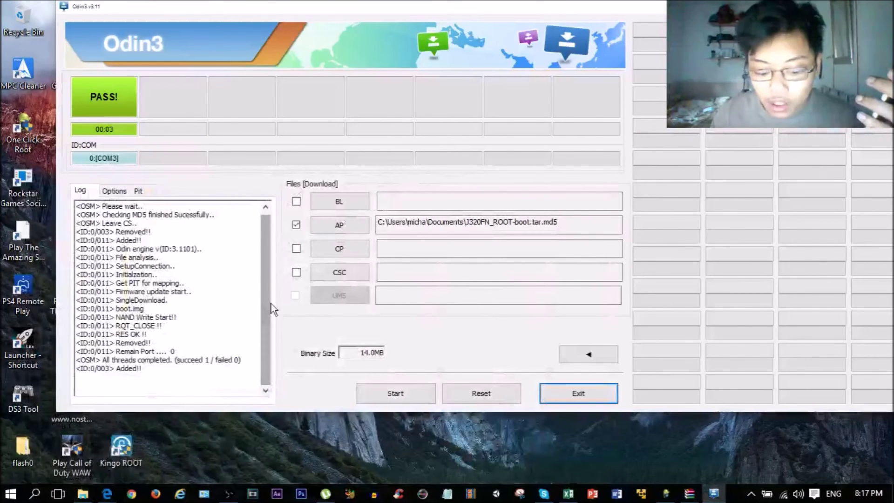
{"action": "left_click", "coordinate": [340, 225]}
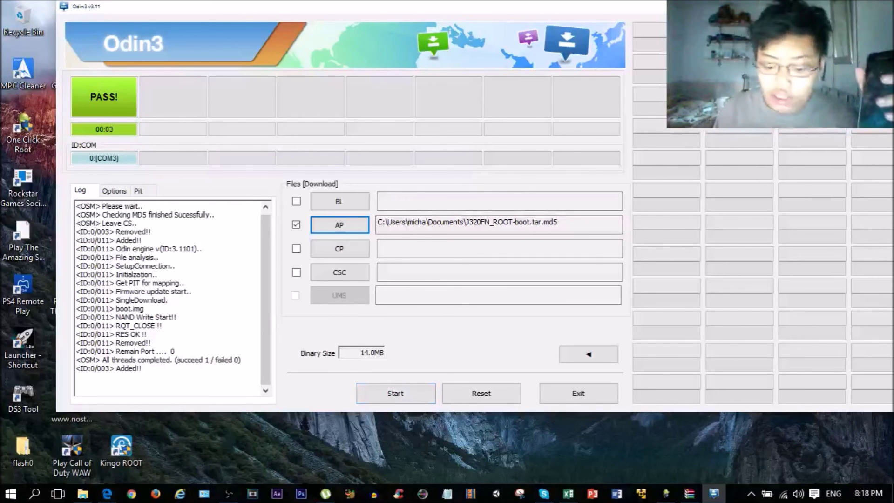
{"action": "left_click_drag", "start_coordinate": [359, 3], "coordinate": [320, 5]}
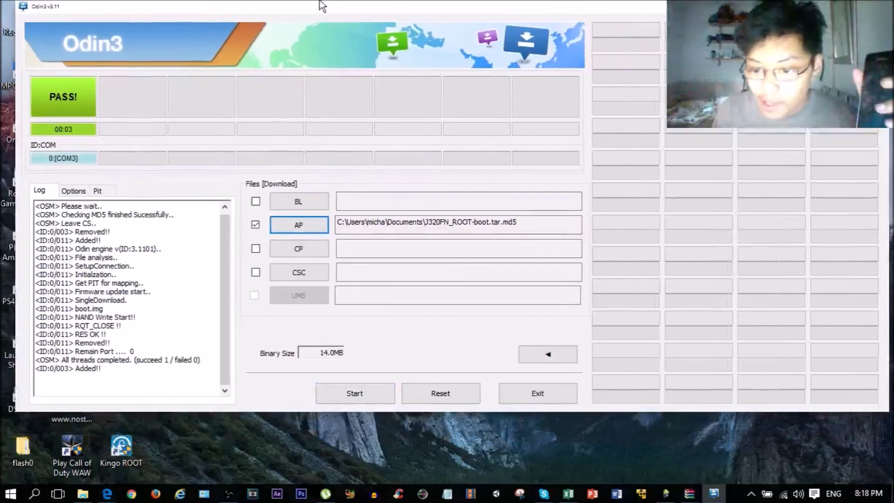